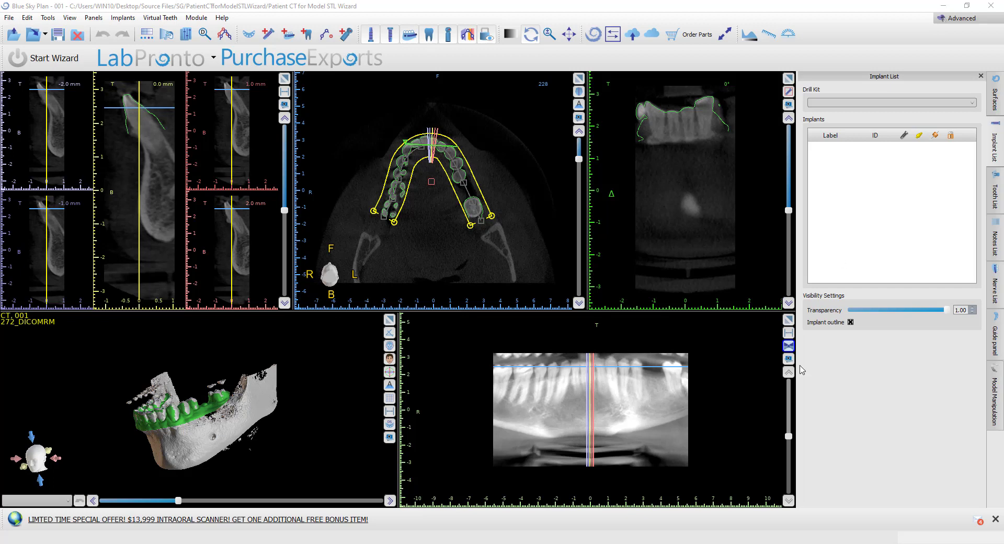
- Zoom in on the panoramic image of the lower jaw to see the teeth and roots
scroll(716, 424, "up", 1)
scroll(715, 423, "up", 1)
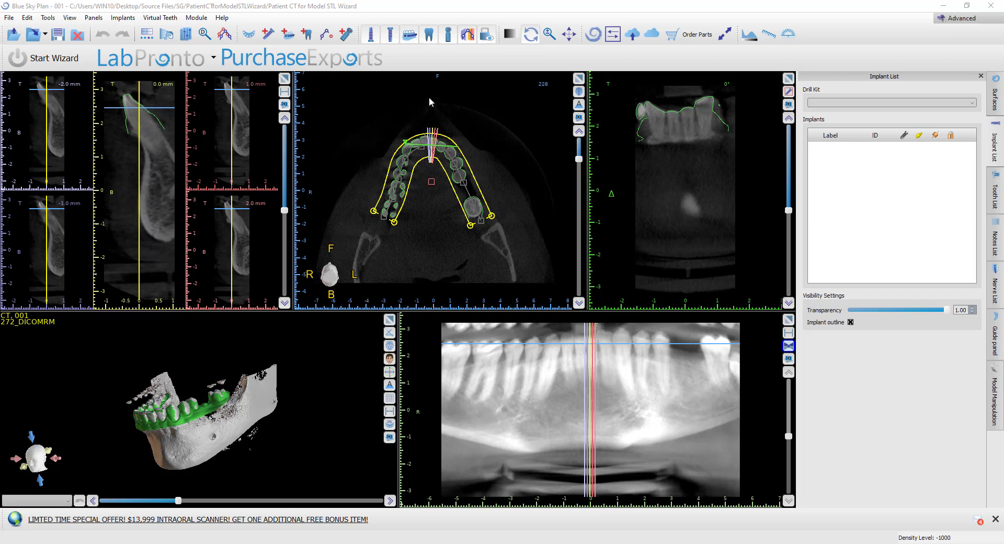
- Switch to the Surgical Guide > Advanced mode and zoom the panoramic view further
left_click(970, 20)
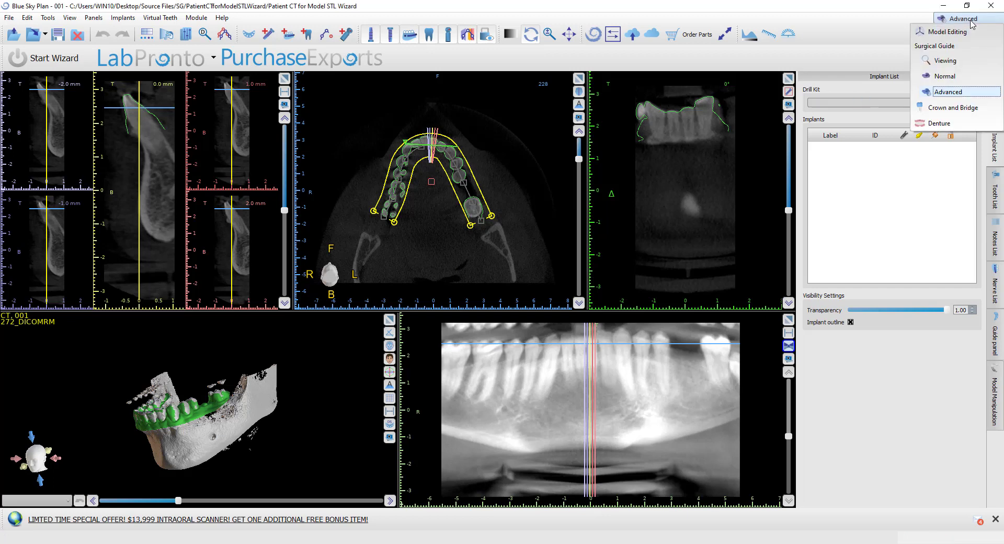
left_click(945, 92)
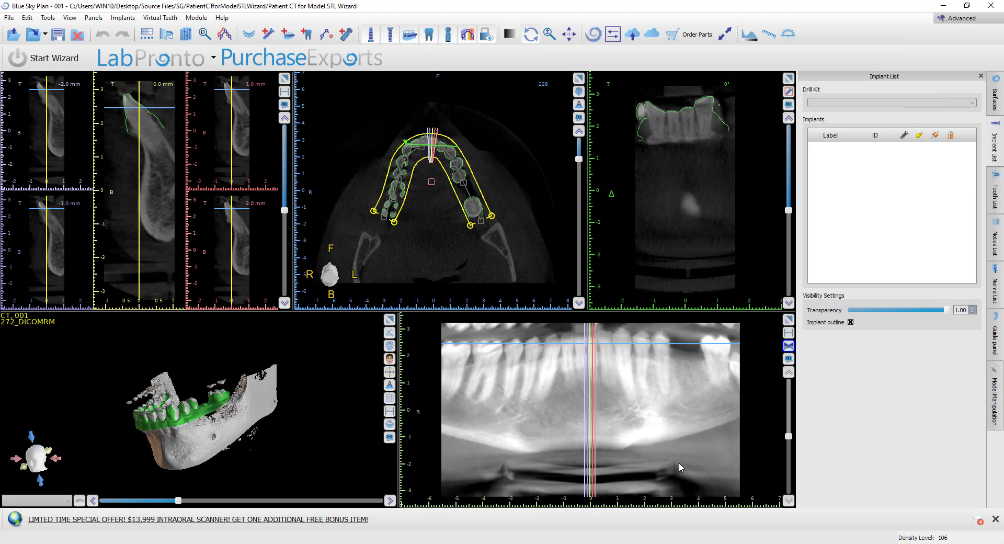
scroll(682, 468, "up", 2)
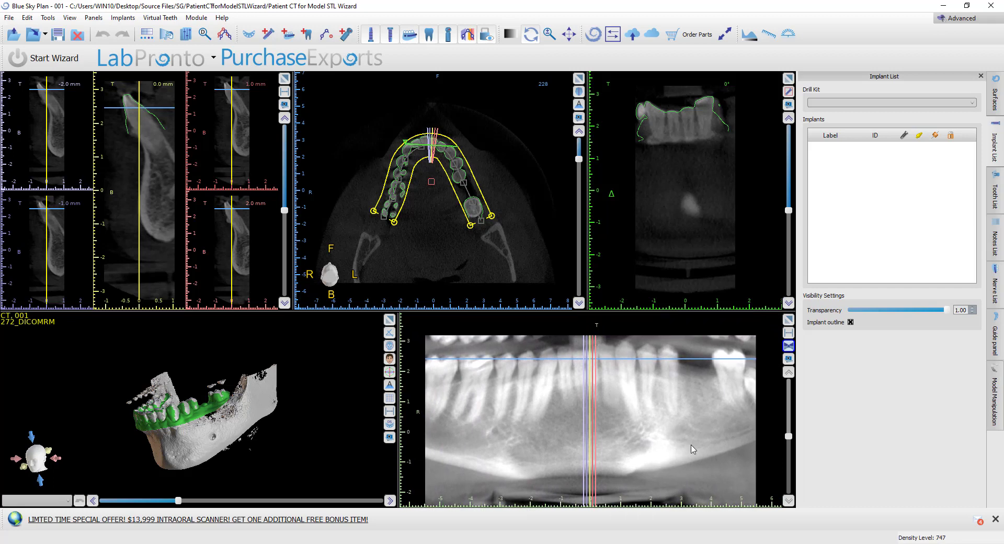
left_click(272, 36)
- Set a mandibular Blue Sky Bio implant, trying the Quattro type with 4.80 platform and 10.00 mm length
left_click(446, 135)
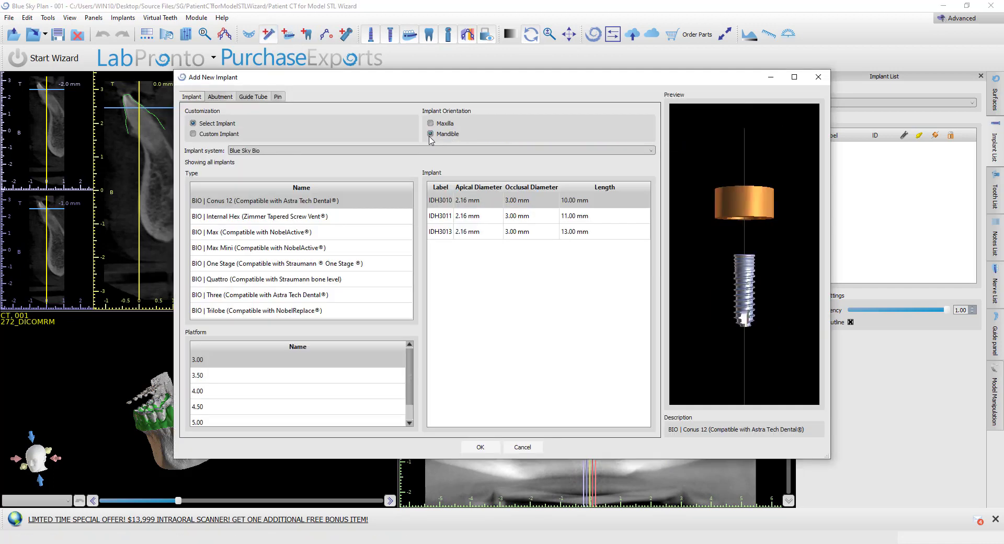
left_click(280, 152)
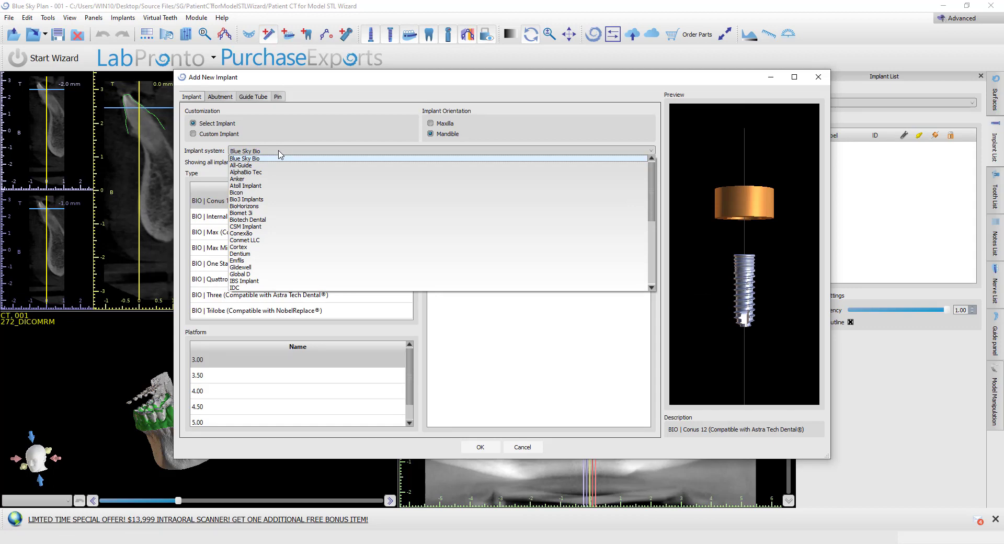
left_click(279, 158)
left_click(250, 263)
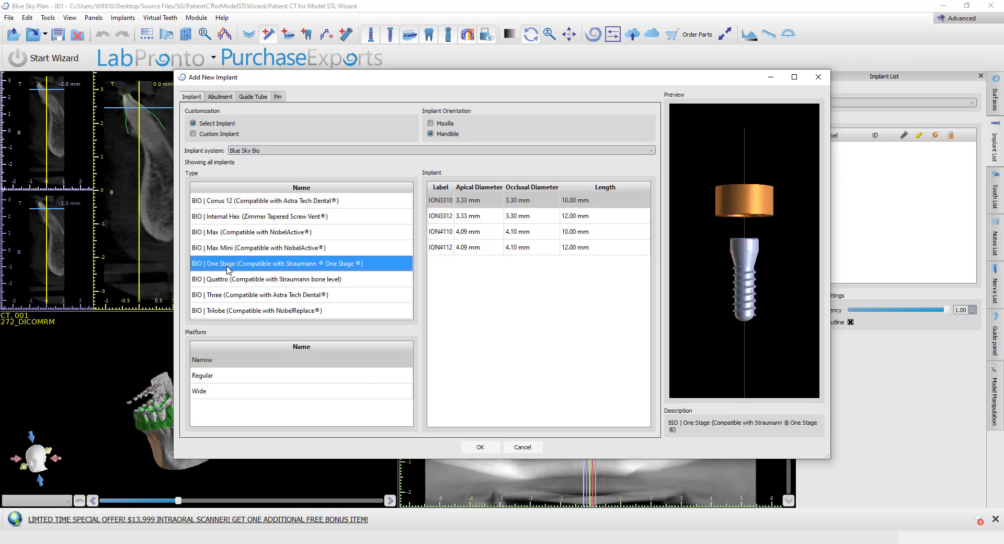
left_click(233, 251)
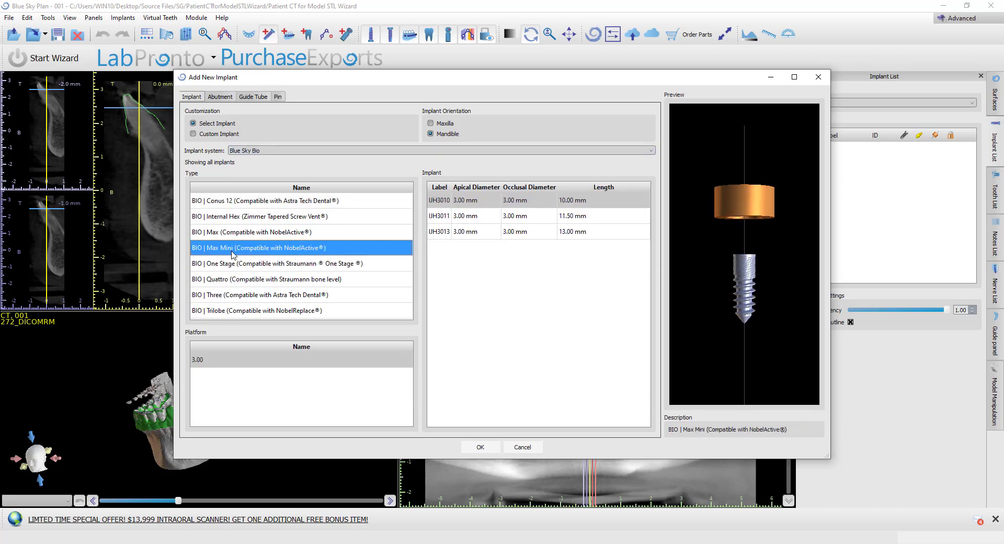
left_click(228, 278)
left_click(209, 391)
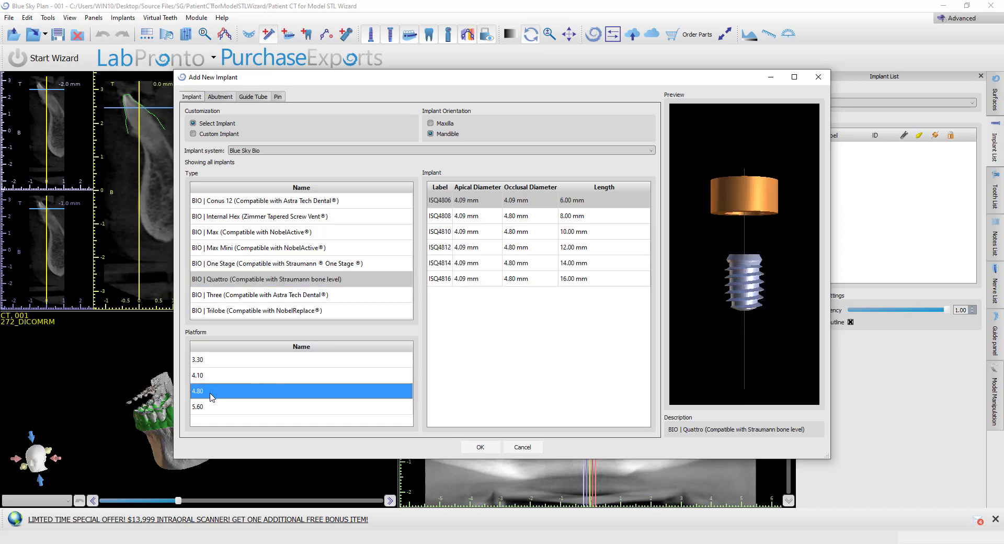
left_click(480, 235)
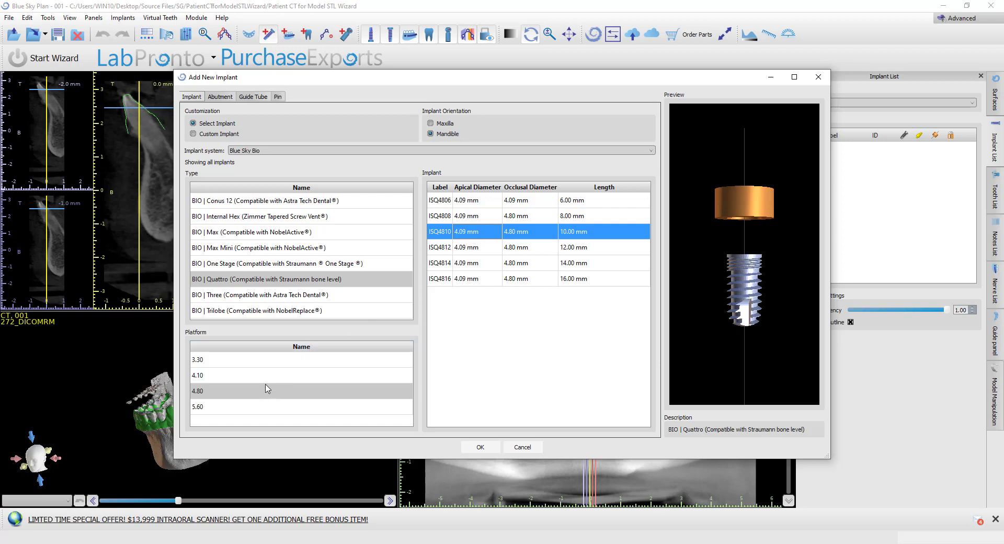
- Switch to BIO | Max with a 4.30 platform, review the abutment options, and confirm
left_click(236, 233)
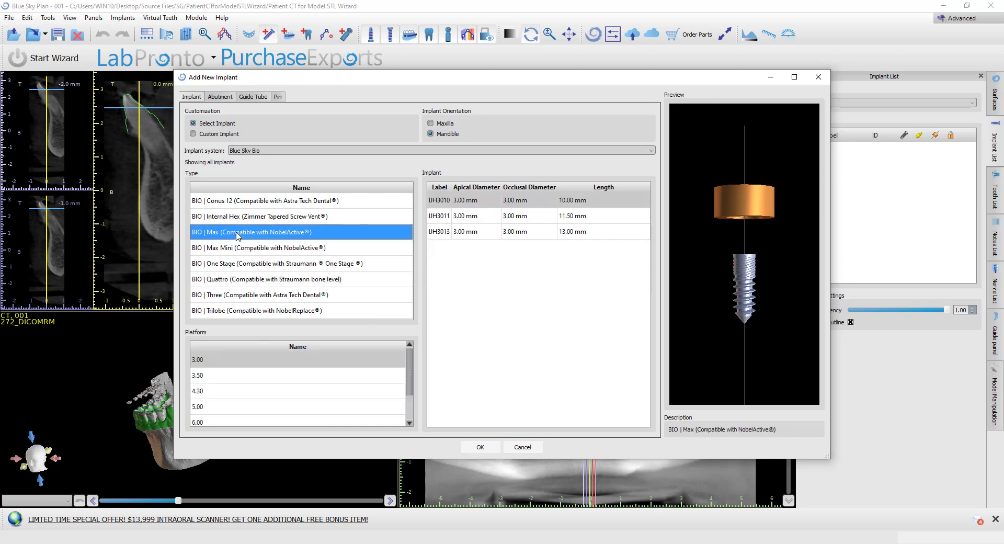
left_click(209, 391)
left_click(224, 98)
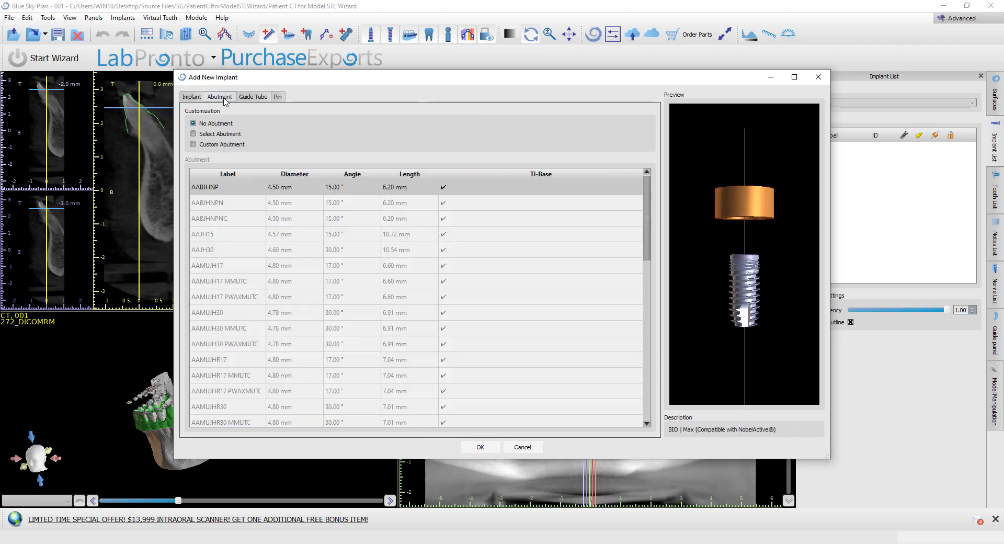
left_click(217, 134)
key("ctrl+shift+Tab")
left_click(465, 448)
- Reselect BIO | Max and place the 4.30 × 10.00 mm implant in the back of the lower jaw
left_click(269, 34)
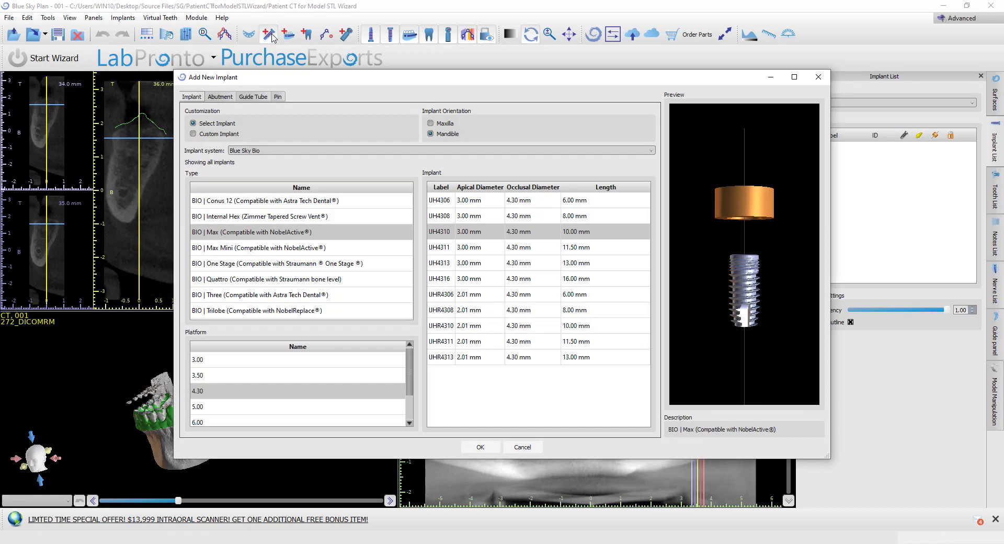
left_click(260, 234)
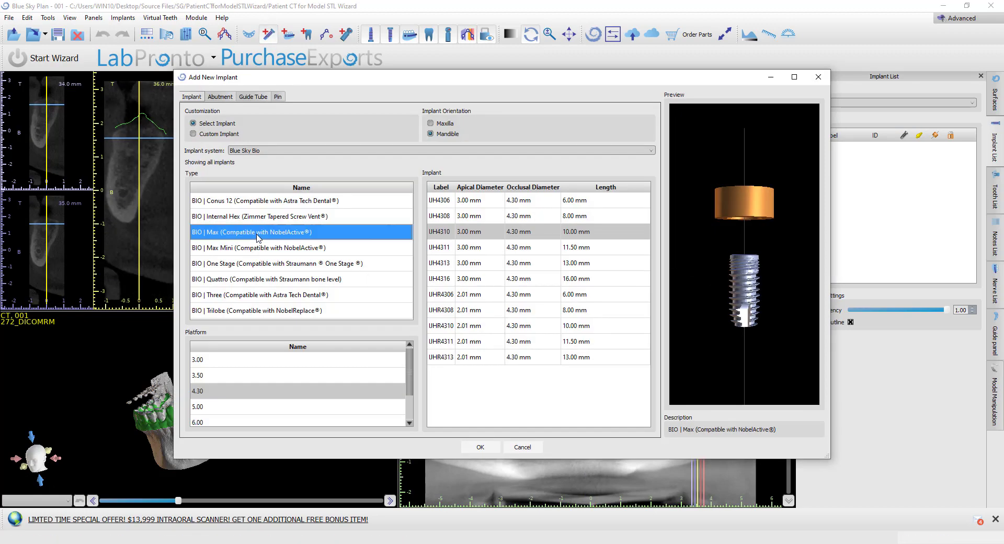
left_click(480, 447)
left_click(703, 398)
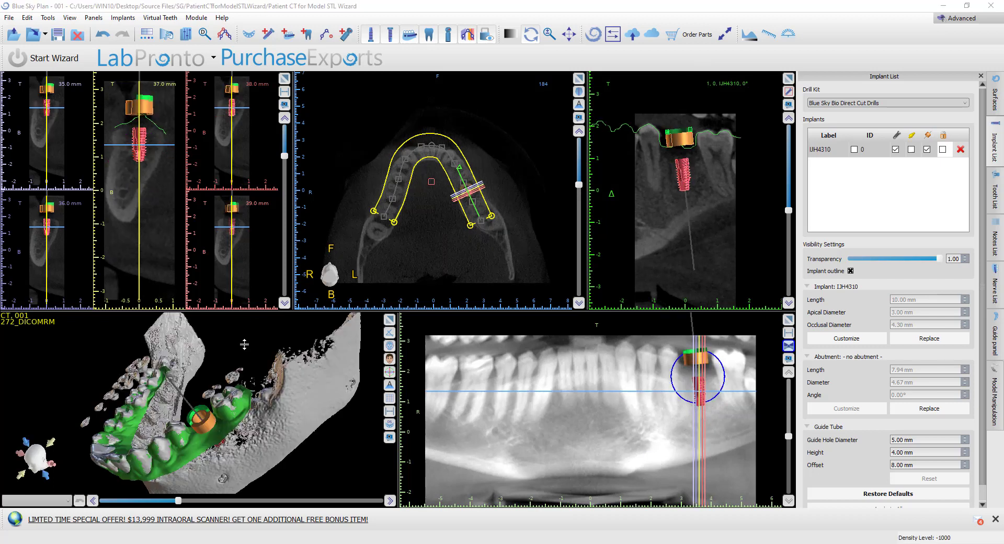
- Nudge the molar implant upright in the panoramic view and rotate the 3D jaw to inspect it
left_click_drag(685, 404, 688, 401)
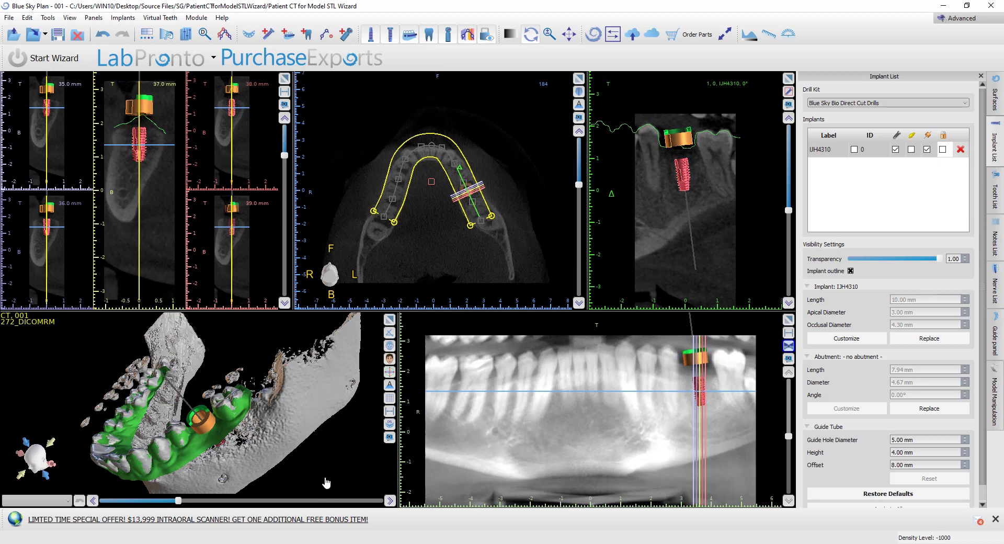
left_click_drag(326, 482, 326, 472)
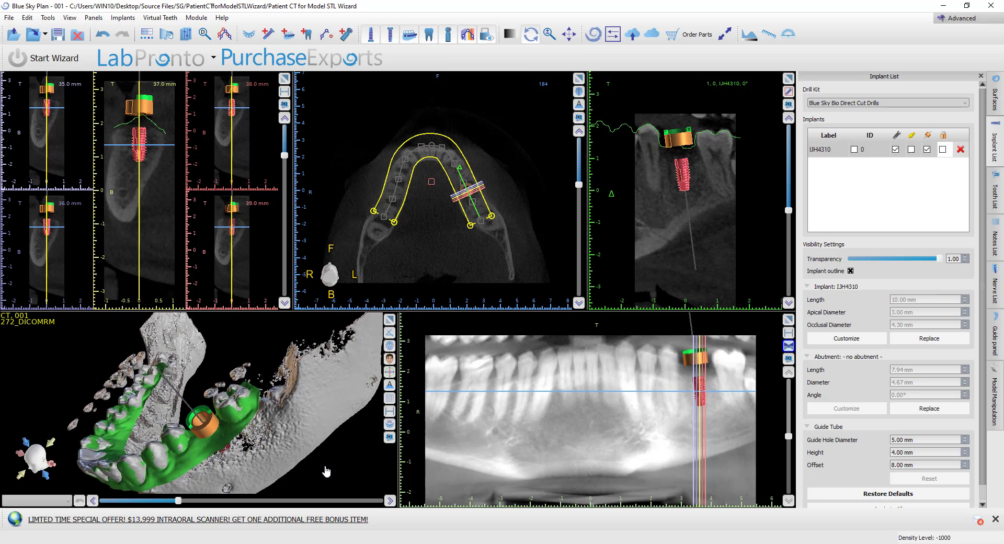
- Change the UH4310 implant's drill kit to Custom Kit
left_click(827, 106)
left_click(827, 107)
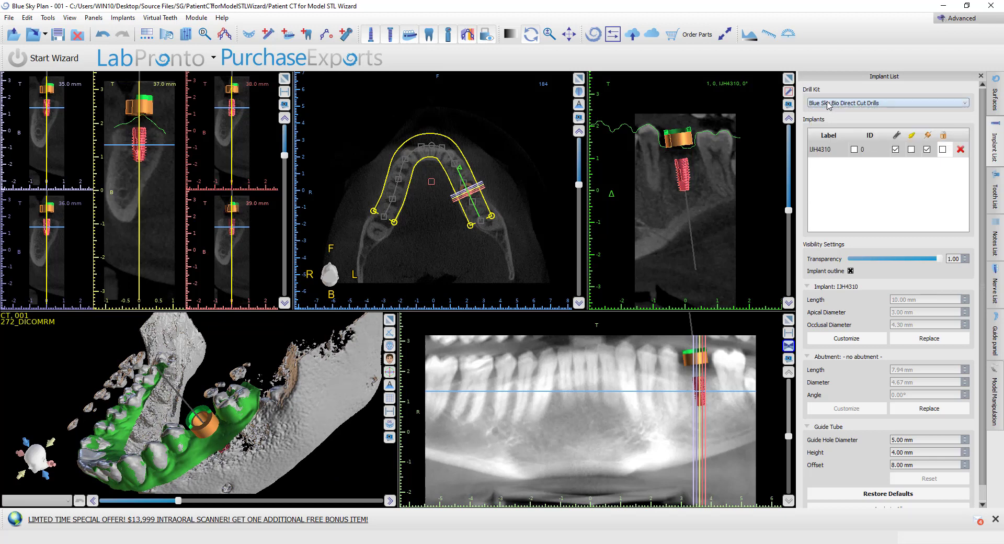
left_click(827, 104)
left_click(829, 131)
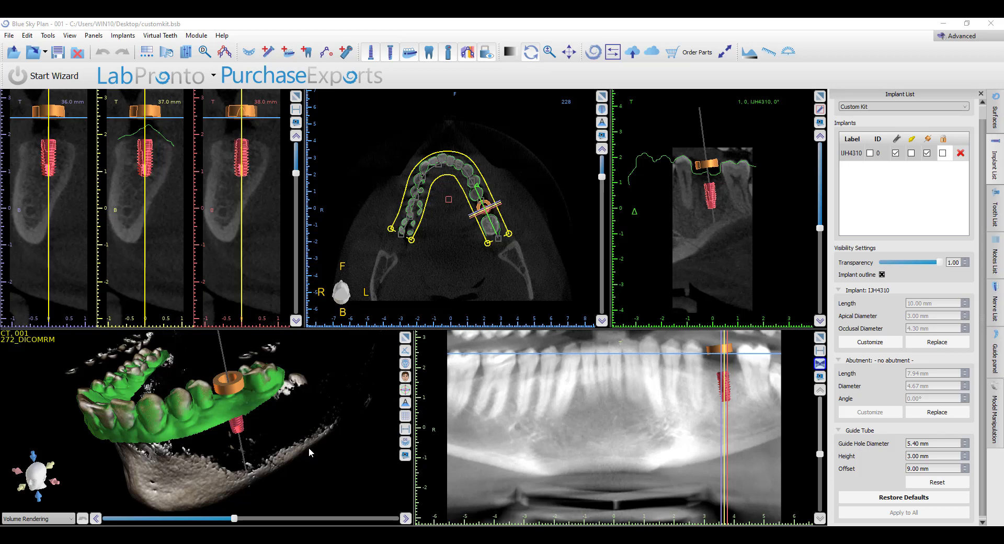
mouse_move(251, 533)
left_click(335, 505)
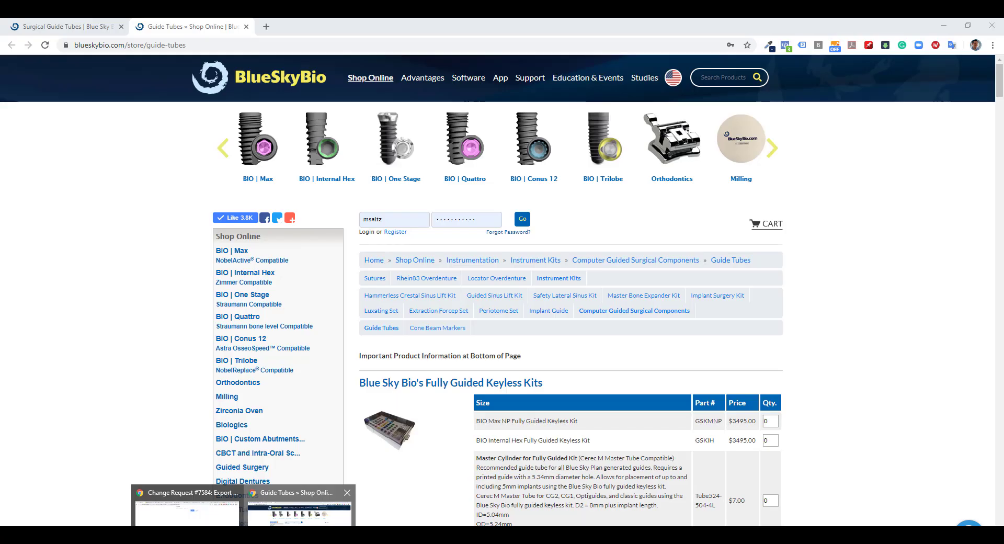
scroll(577, 475, "down", 12)
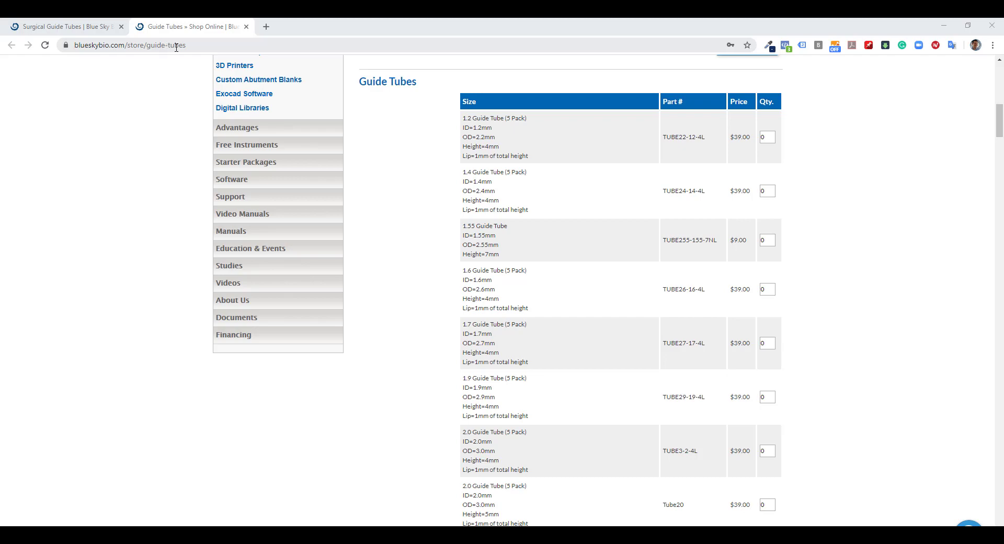
scroll(479, 349, "down", 3)
scroll(480, 349, "down", 6)
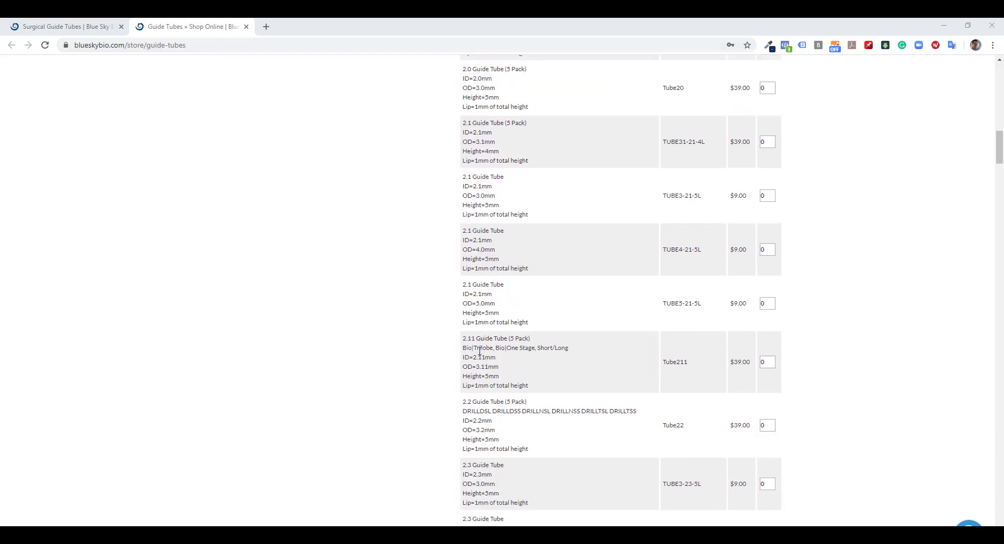
scroll(479, 350, "down", 2)
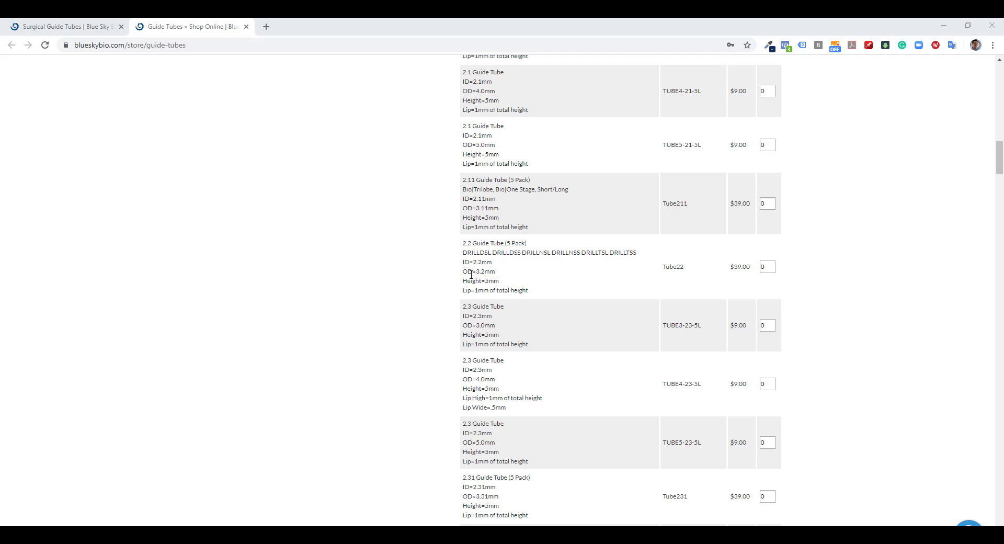
scroll(489, 279, "down", 2)
scroll(490, 279, "down", 1)
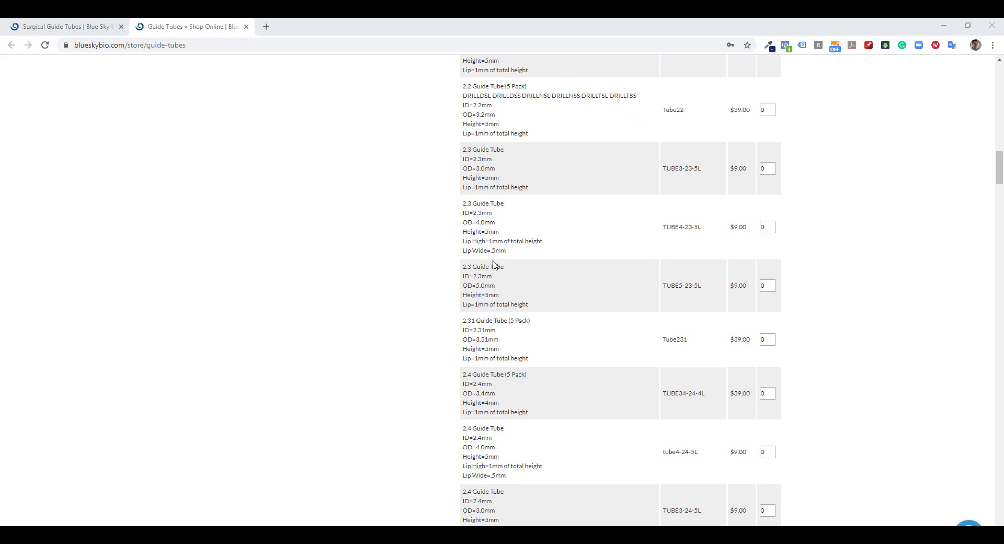
scroll(494, 265, "down", 1)
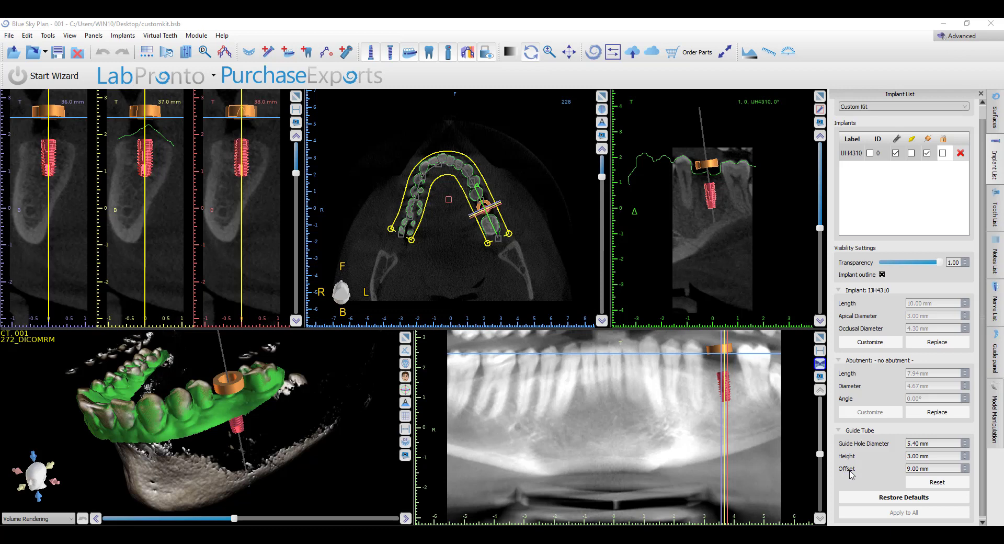
- Step the guide hole diameter down to 5.30 mm and reselect the implant row
scroll(884, 473, "down", 1)
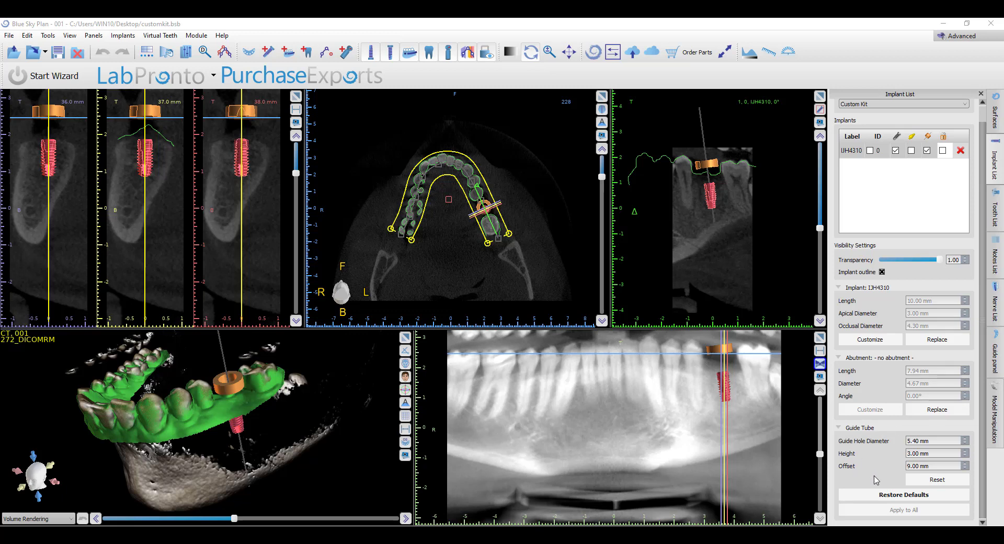
left_click(879, 494)
left_click(848, 153)
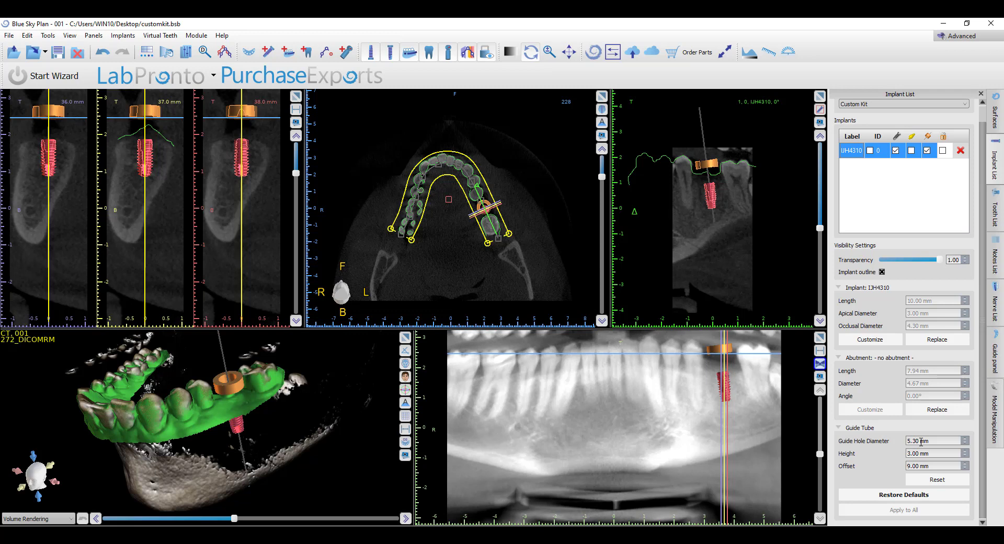
- Enter a 6 mm guide hole diameter and a 10 mm offset for the custom guide tube
left_click_drag(920, 441, 906, 444)
type("6")
double_click(916, 463)
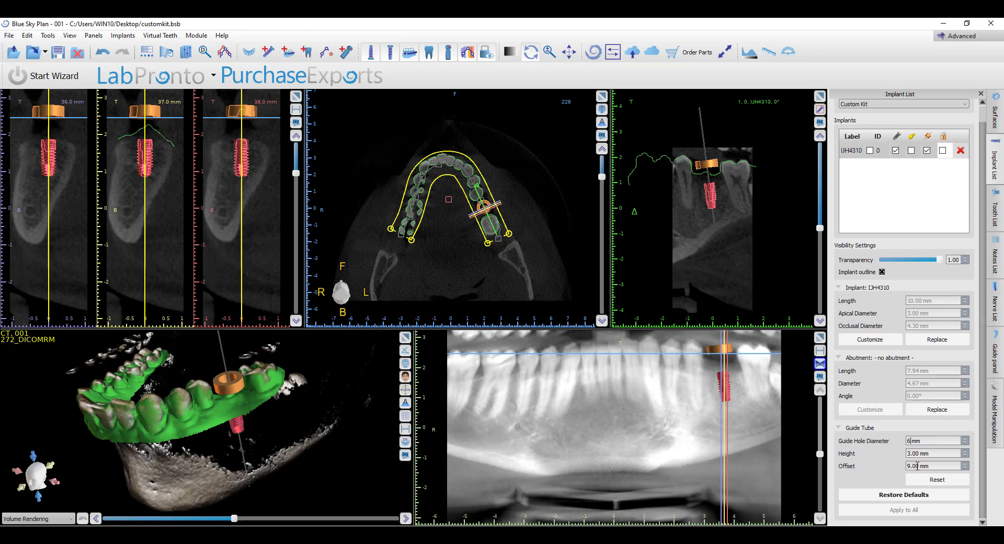
type("10")
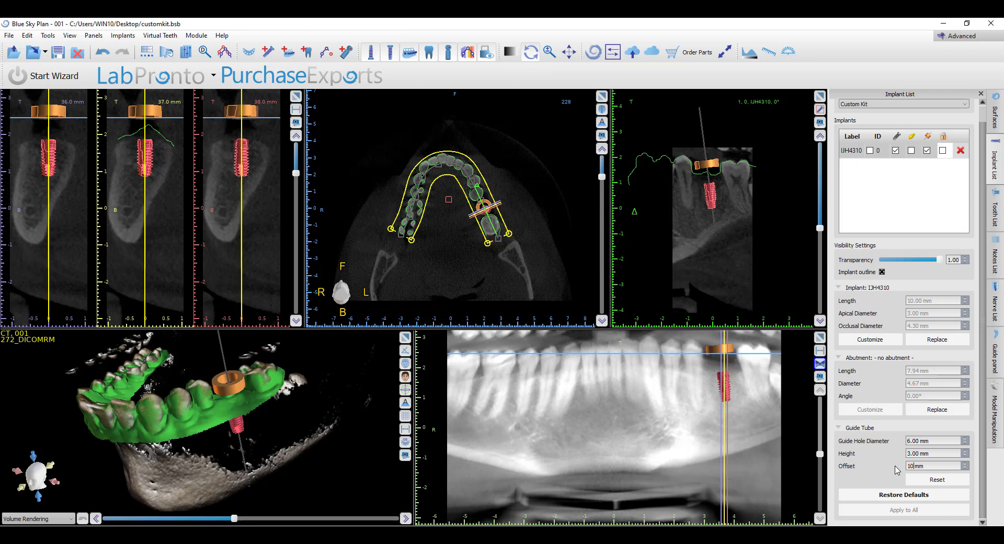
key("Return")
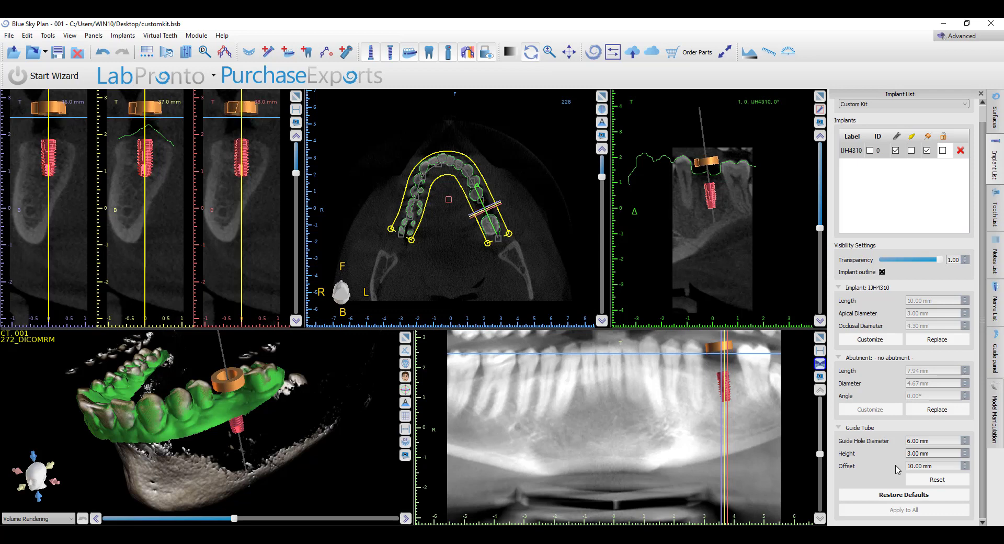
left_click(864, 104)
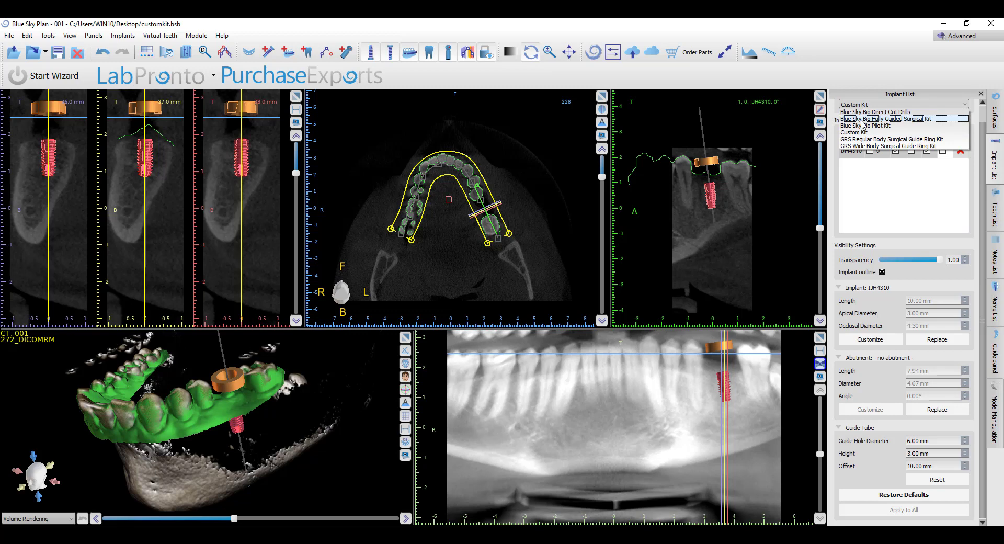
left_click(862, 119)
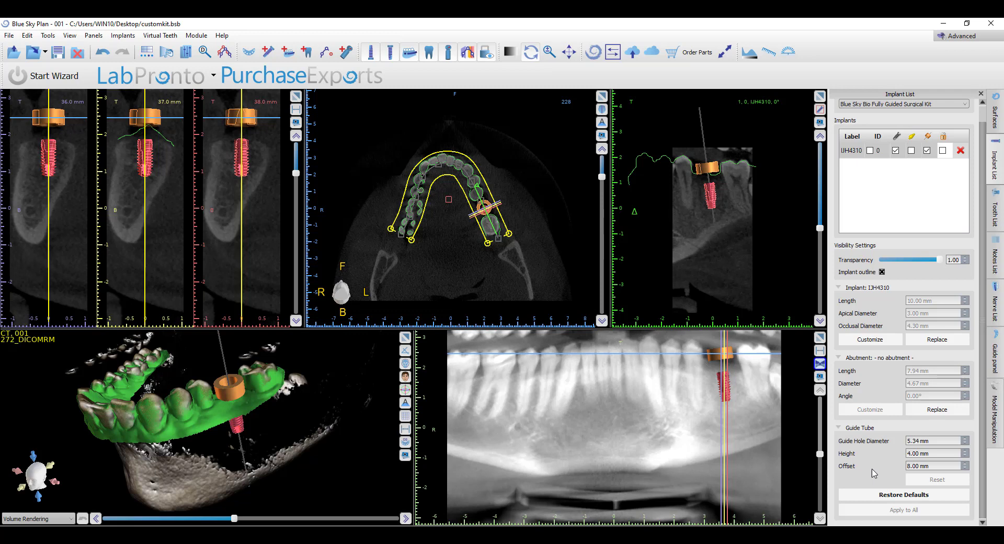
left_click(932, 104)
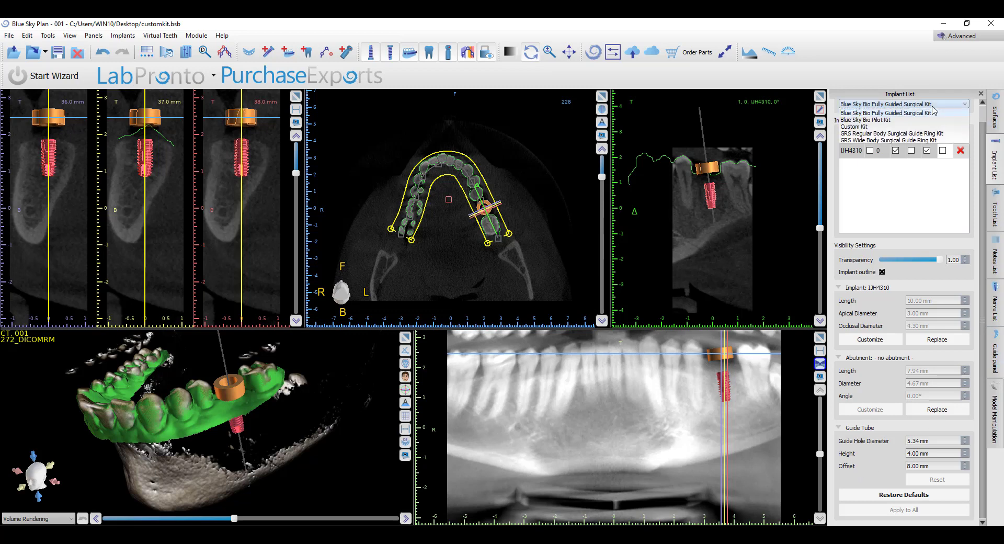
left_click(904, 132)
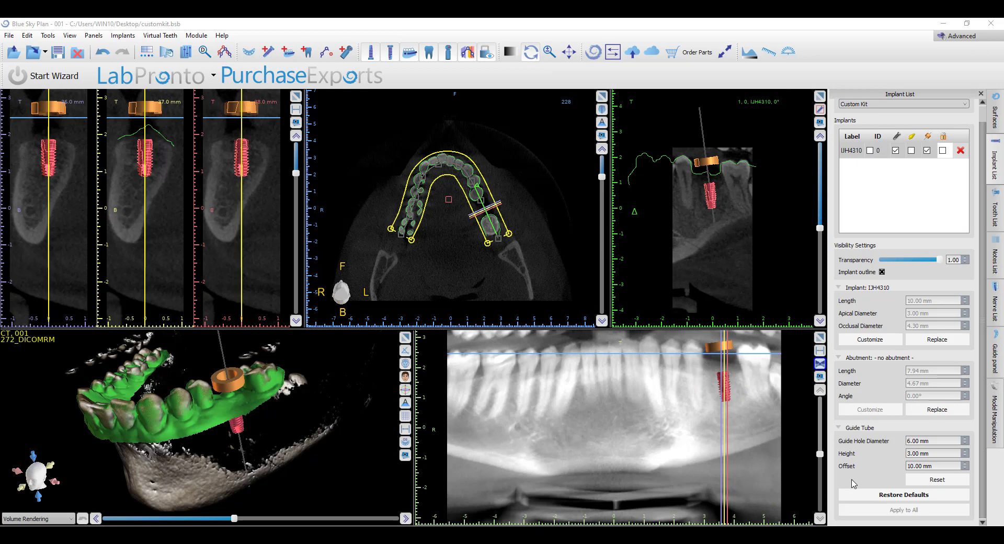
left_click(852, 151)
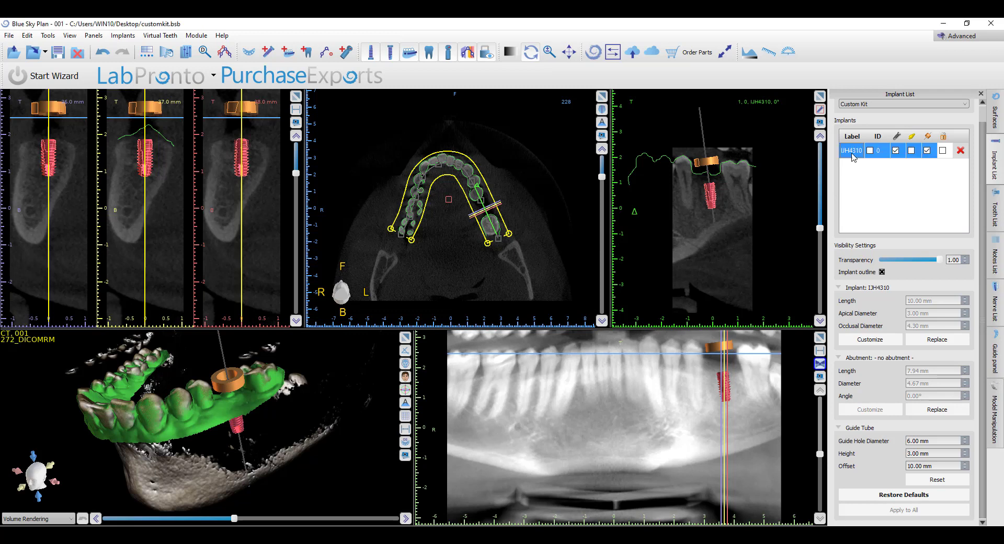